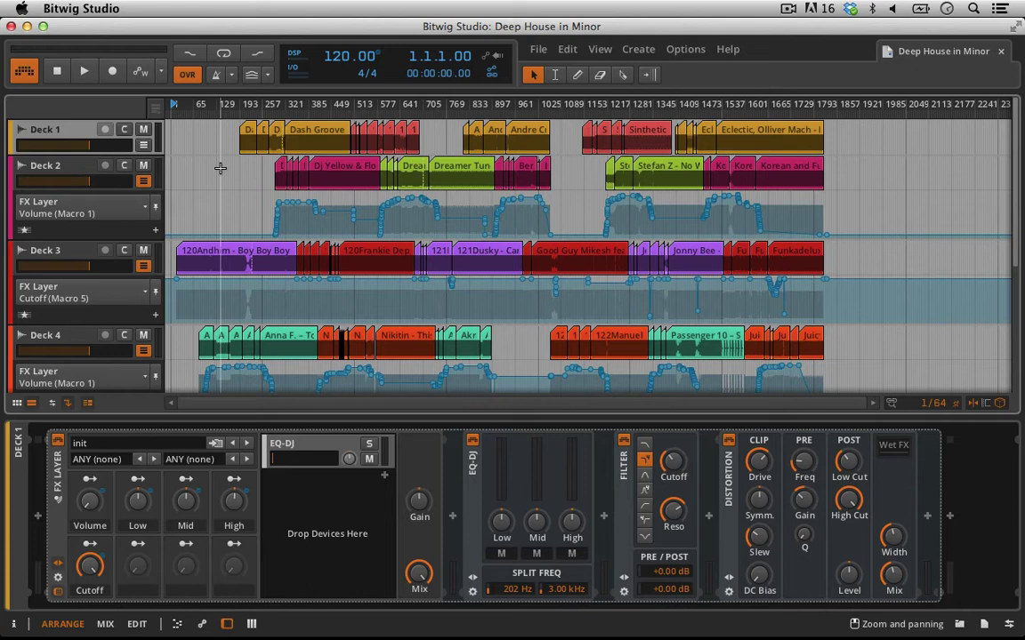
left_click(695, 50)
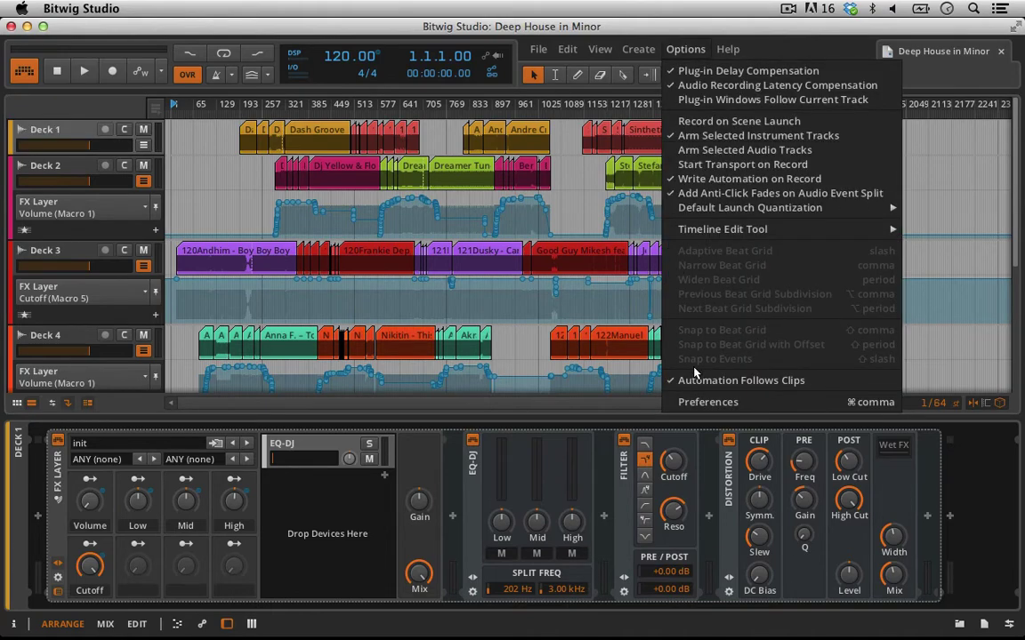
left_click(703, 402)
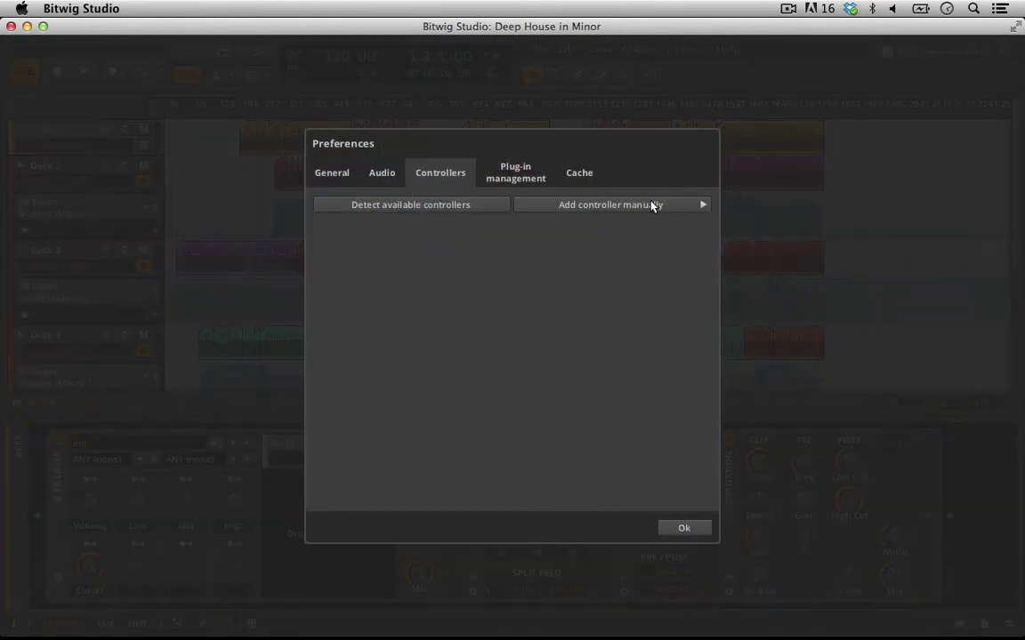
left_click(704, 206)
mouse_move(787, 289)
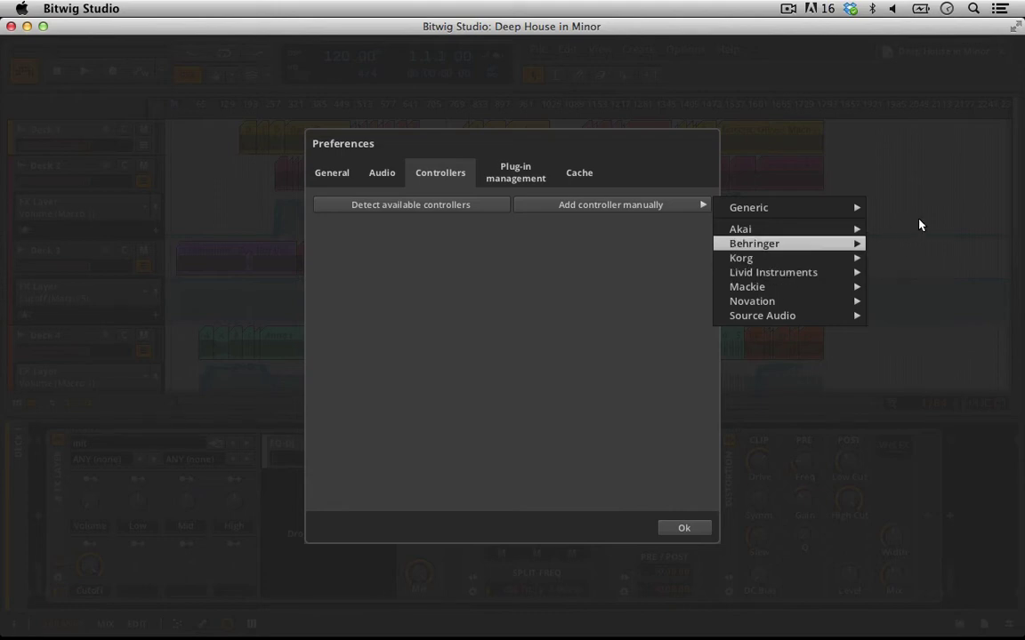
left_click(677, 524)
left_click(673, 527)
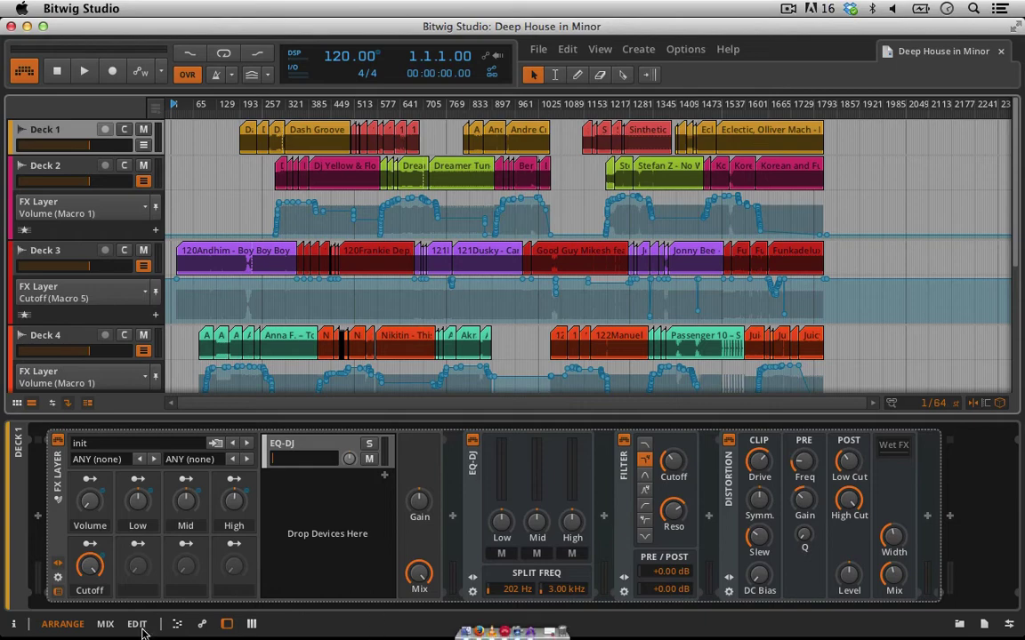
- Show the mixer view with the Deck 1–4 clip launcher scenes above the channel strips
left_click(105, 624)
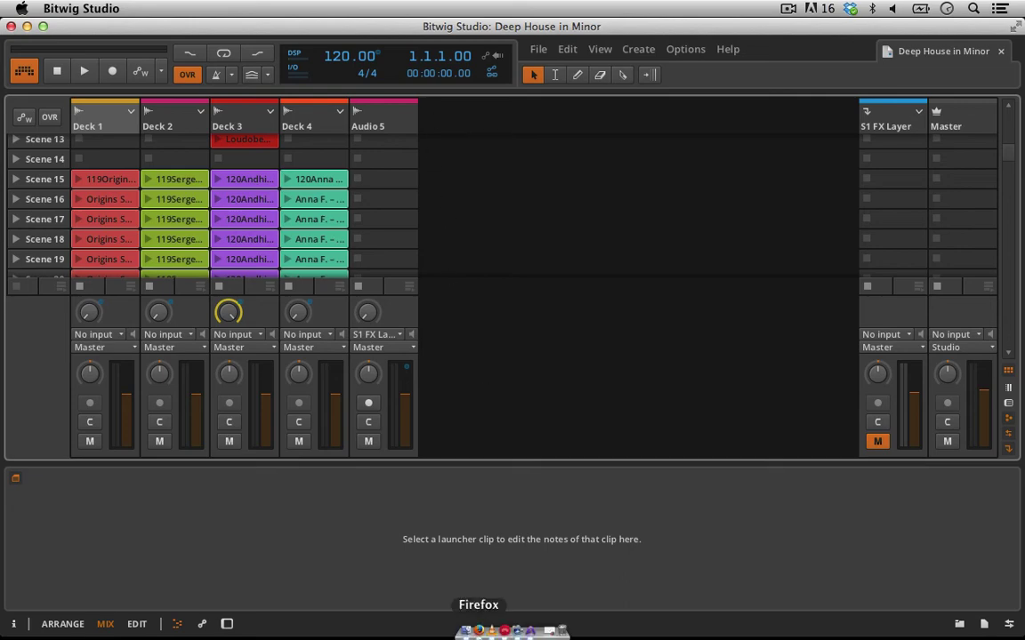
- Download the bitwig_apc40 GitHub repository as a ZIP, skim its README, then return to Finder
left_click(478, 631)
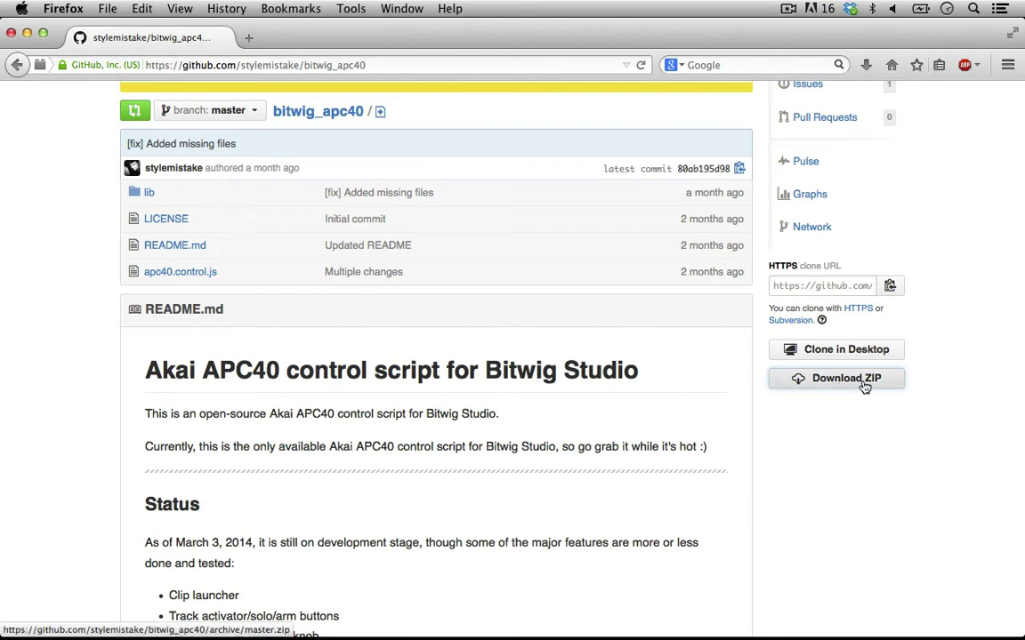
left_click(826, 389)
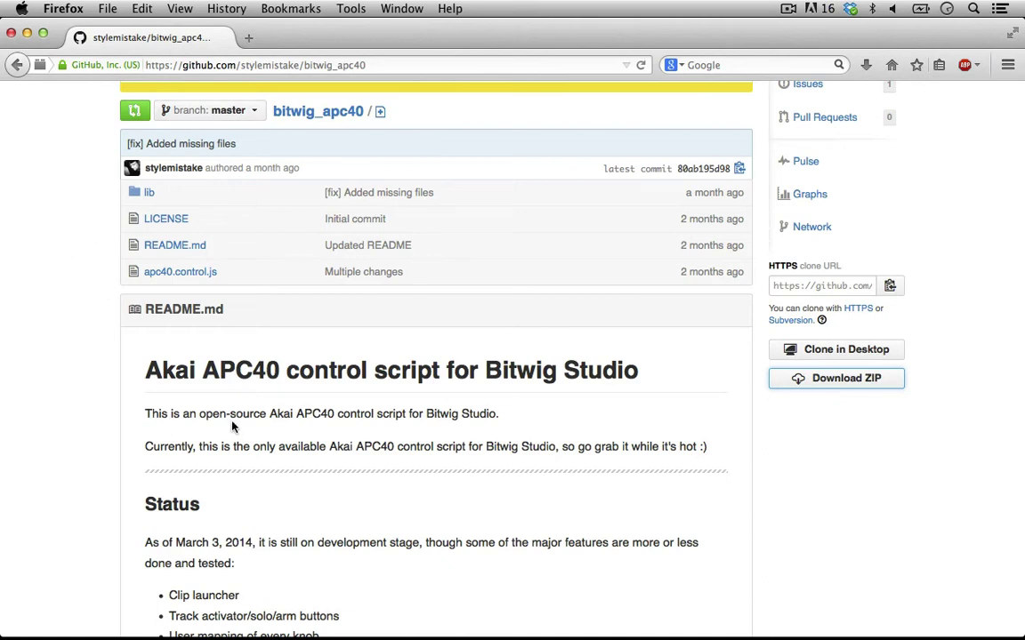
scroll(236, 421, "down", 5)
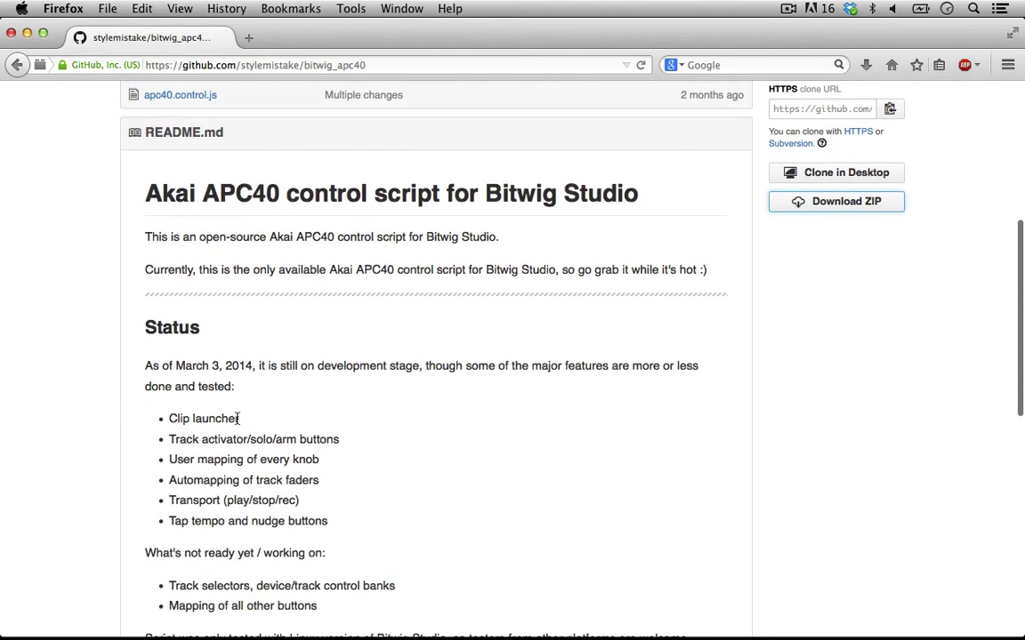
scroll(205, 520, "down", 3)
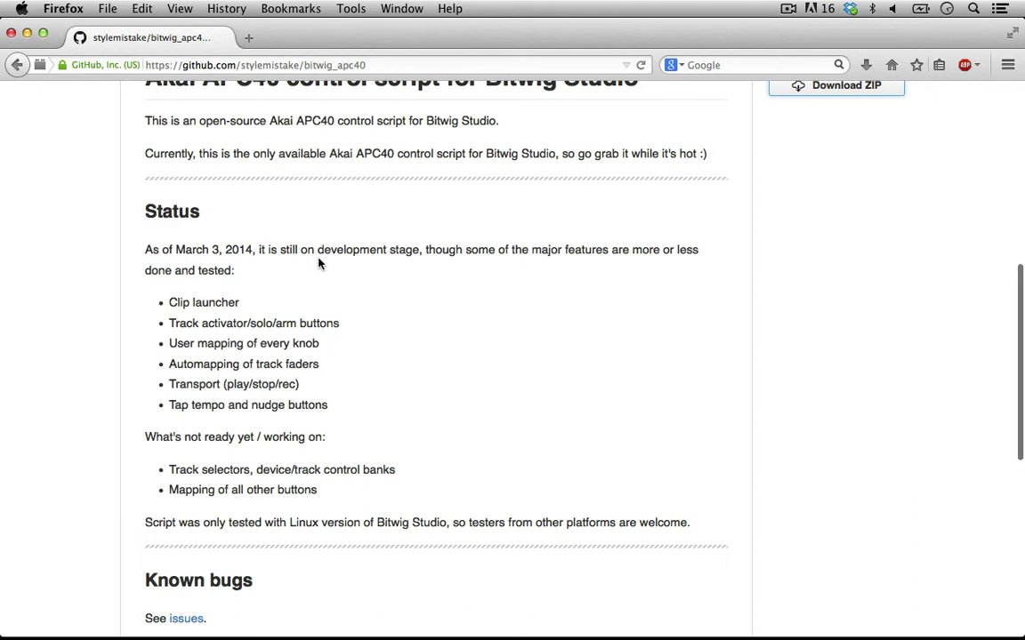
scroll(319, 263, "up", 3)
key("ctrl+Right")
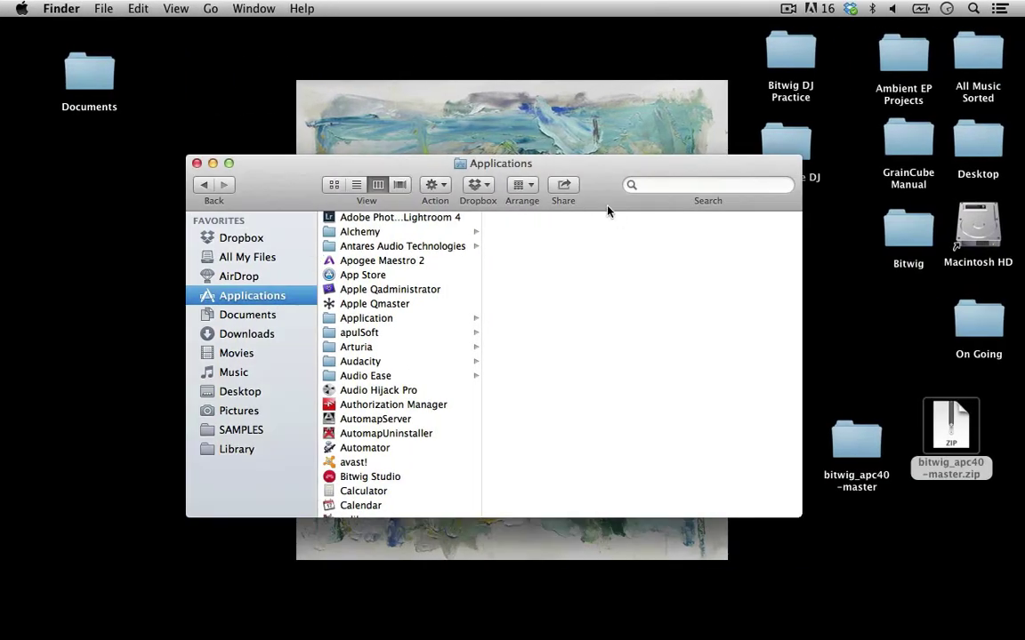
- Place bitwig_apc40-master beside Applications and verify it holds apc40.control.js, lib, LICENSE and README.md
left_click_drag(549, 166, 291, 76)
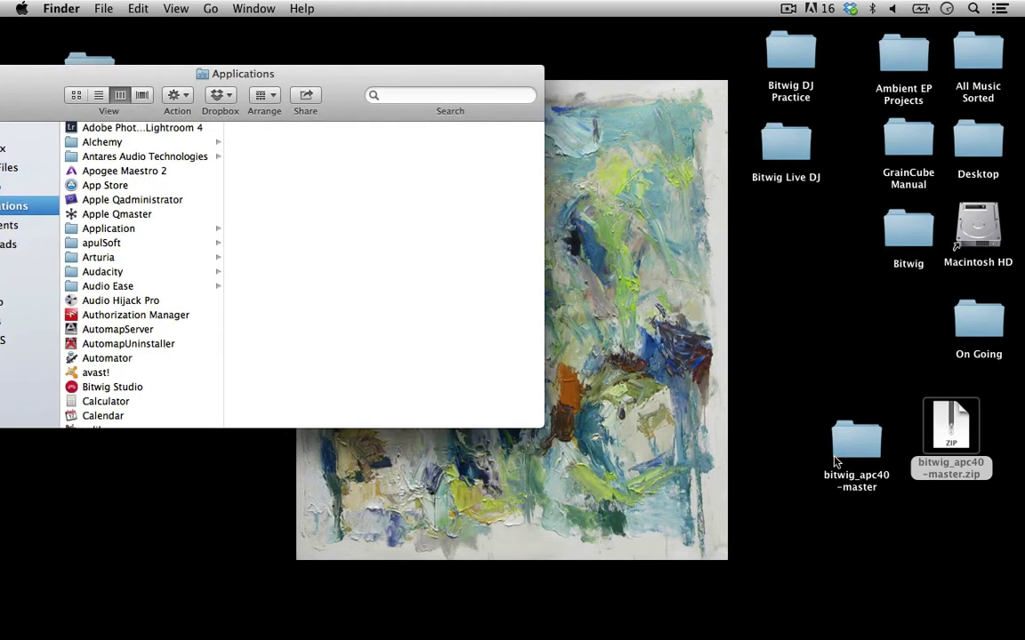
left_click_drag(851, 430, 716, 283)
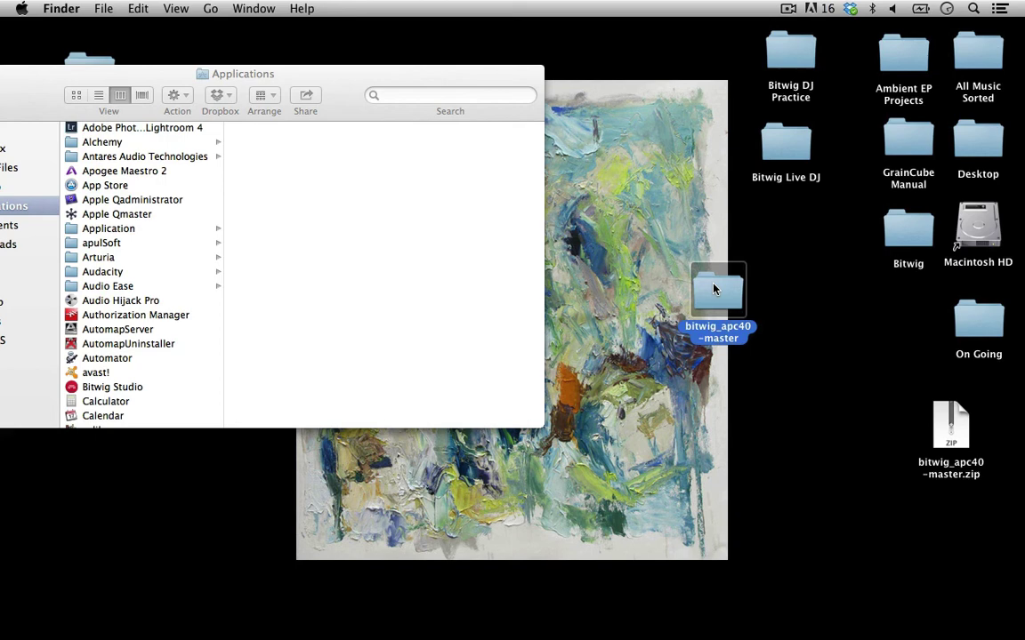
double_click(716, 284)
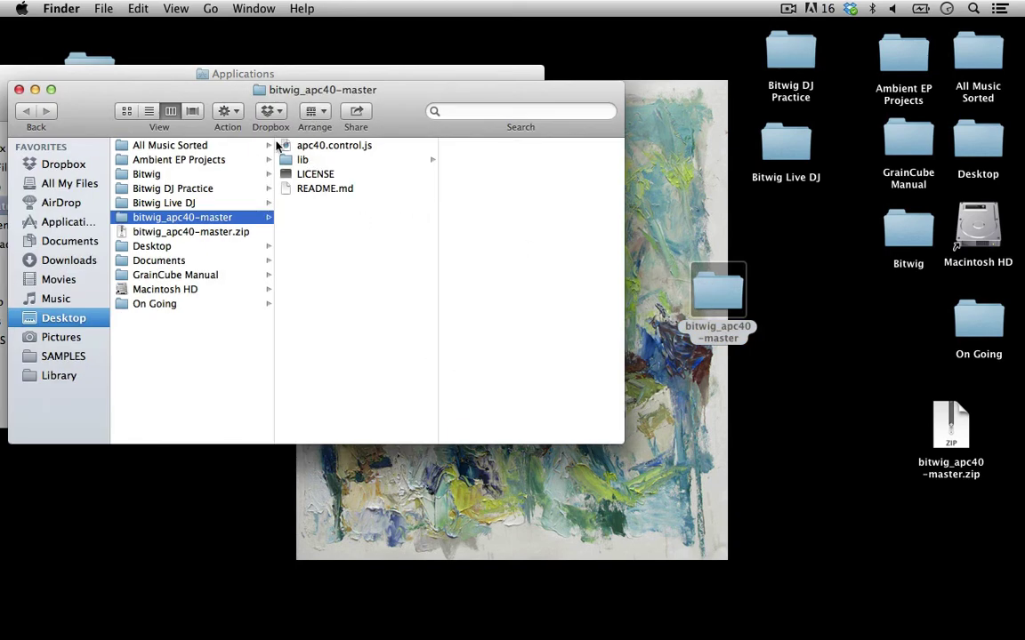
left_click(18, 91)
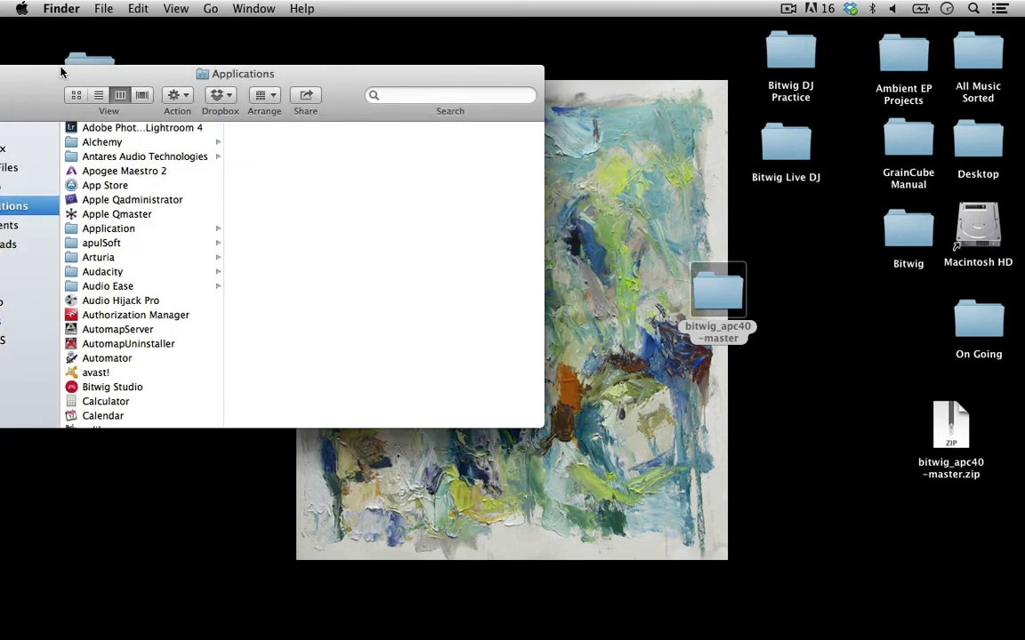
- Show the package contents of the Bitwig Studio application in a Finder window
left_click(108, 388)
right_click(114, 385)
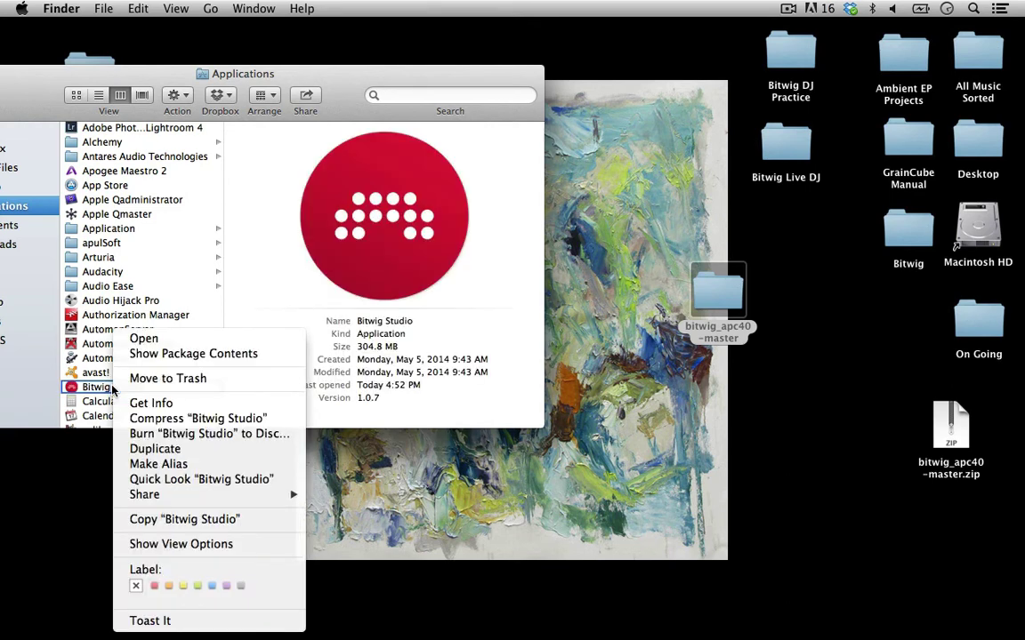
left_click(164, 354)
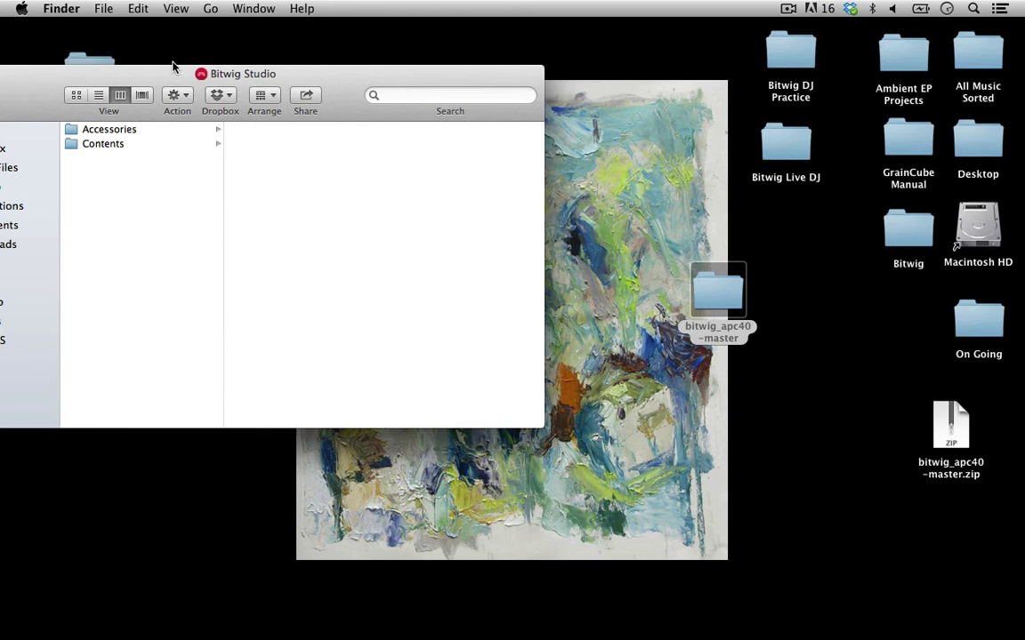
left_click_drag(153, 76, 255, 62)
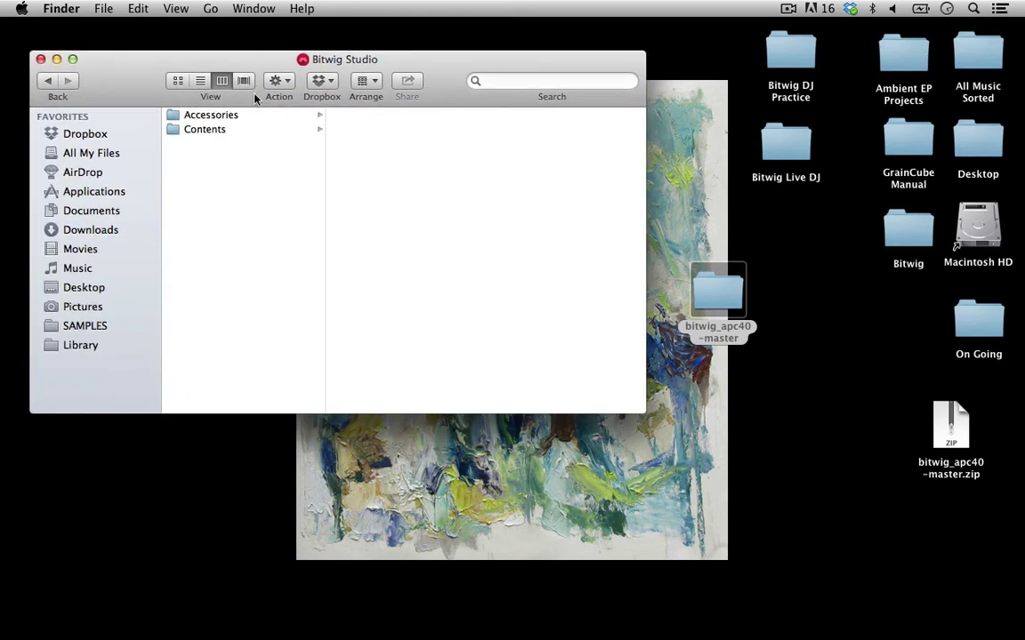
- Copy bitwig_apc40-master into Contents > Resources > ControlSurfaceScripts
left_click(235, 129)
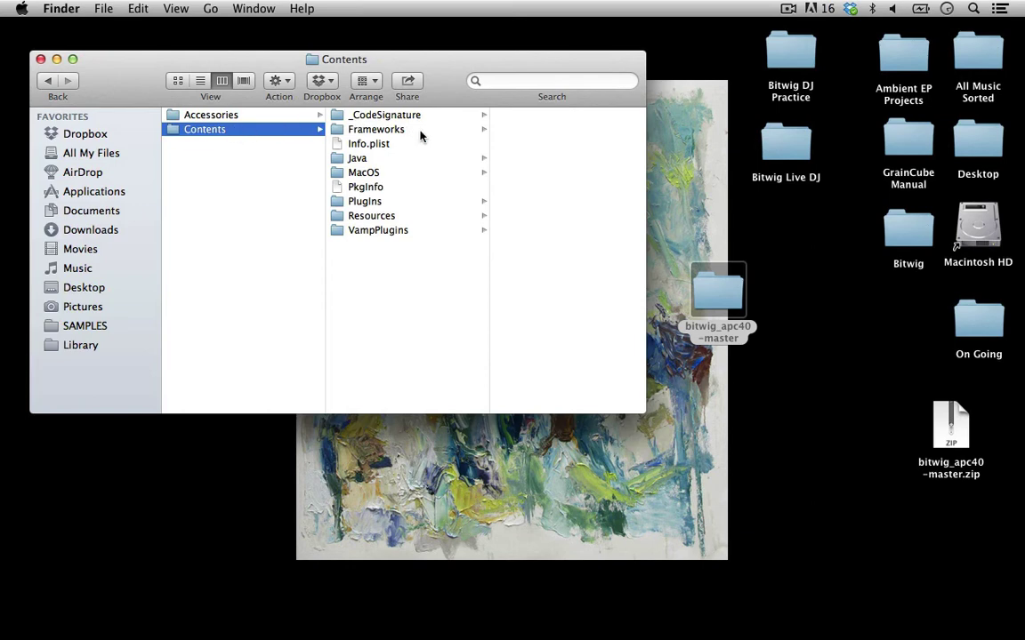
left_click(372, 216)
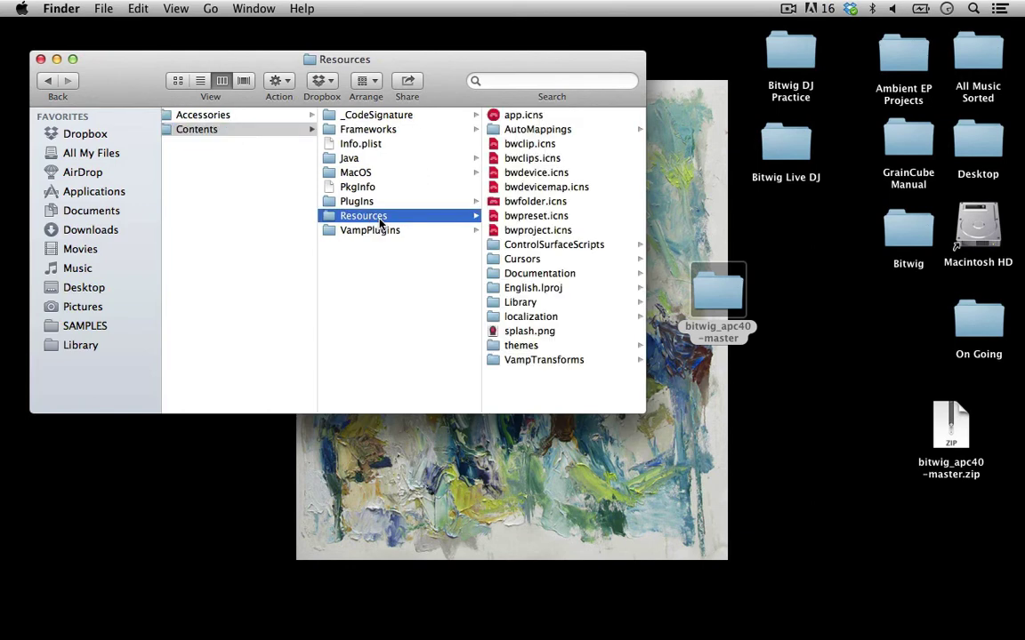
left_click(553, 245)
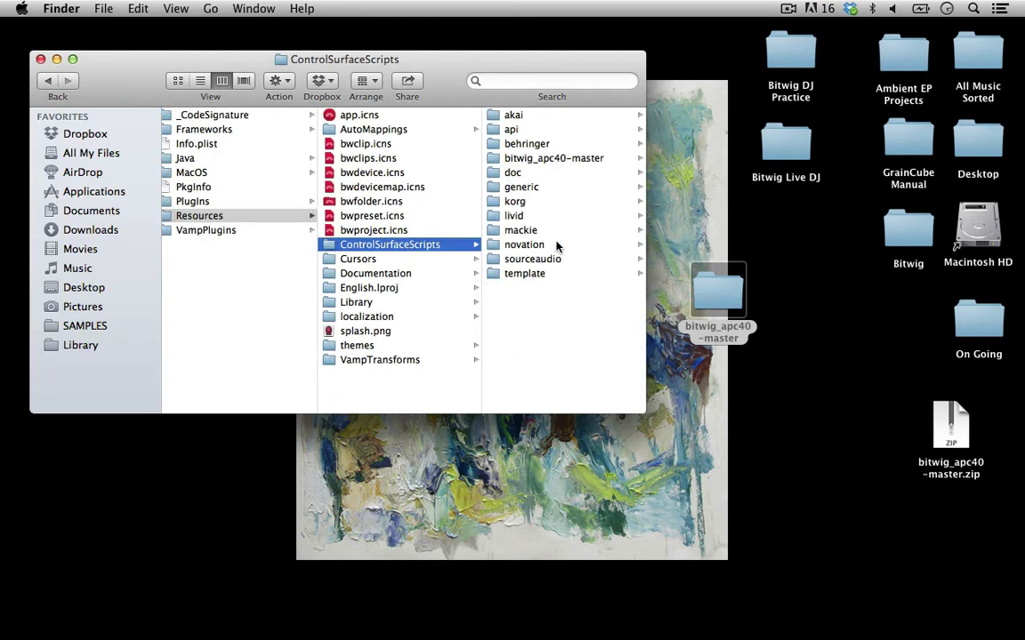
left_click_drag(718, 292, 514, 290)
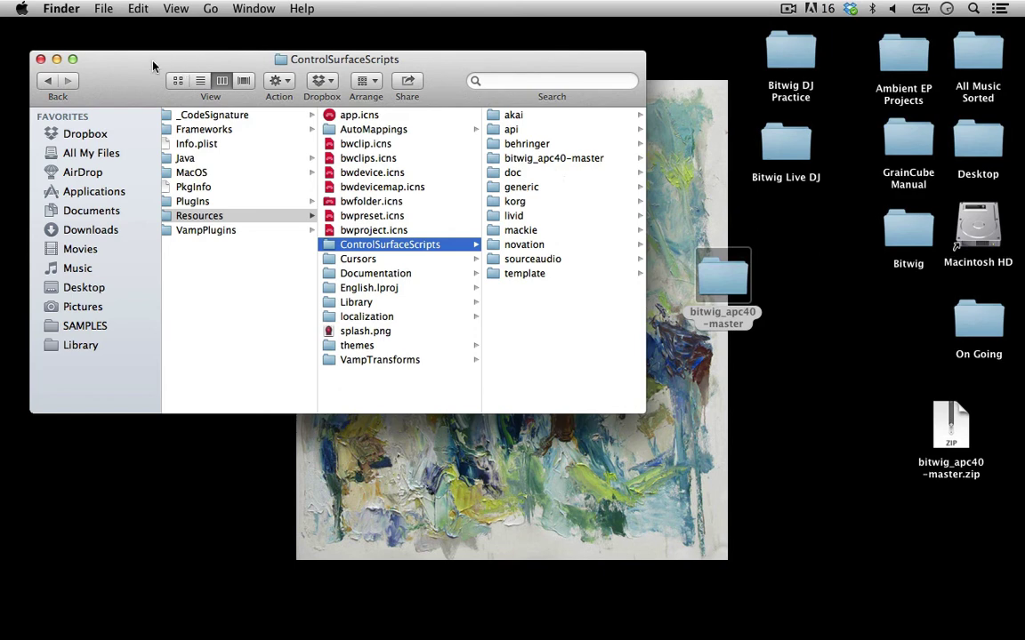
- Bring the Deep House in Minor project in Bitwig Studio back in front of Finder
left_click(511, 631)
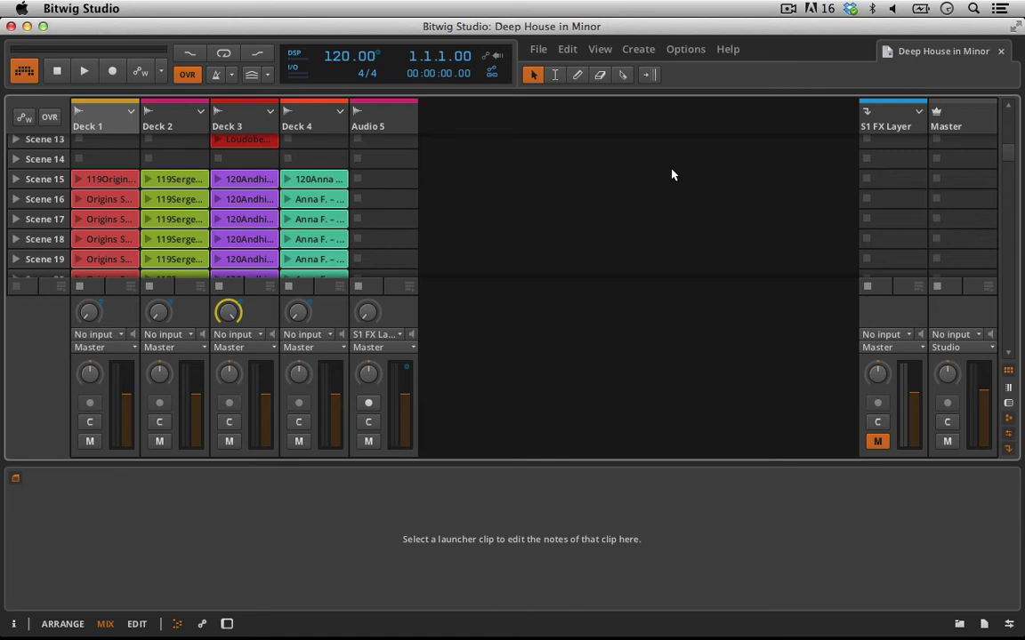
- Check in Preferences > Controllers that Akai APC40 is listed with Akai APC40 input and output
left_click(683, 53)
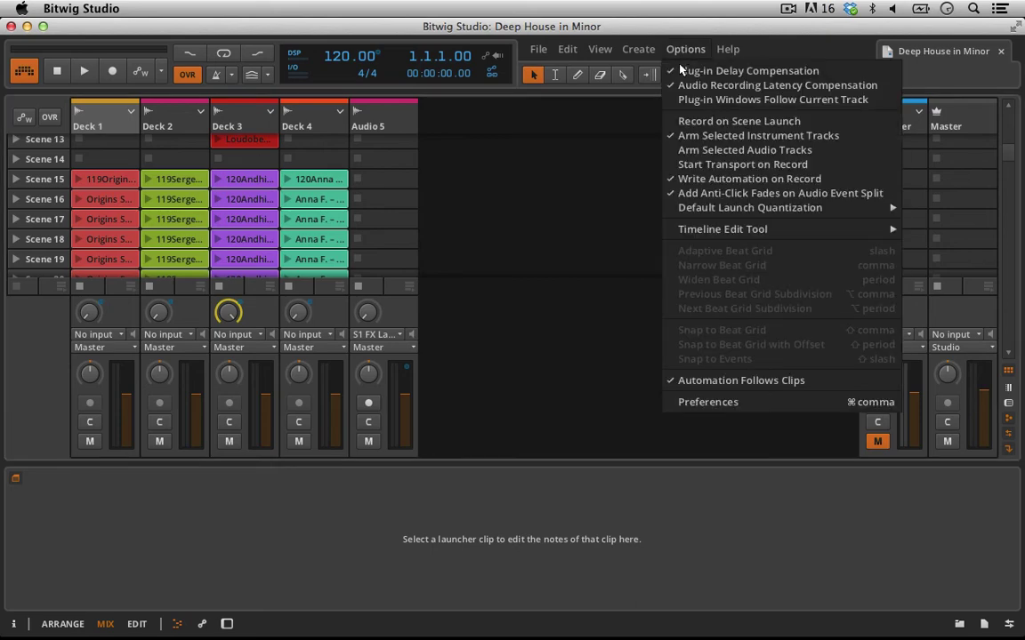
left_click(692, 405)
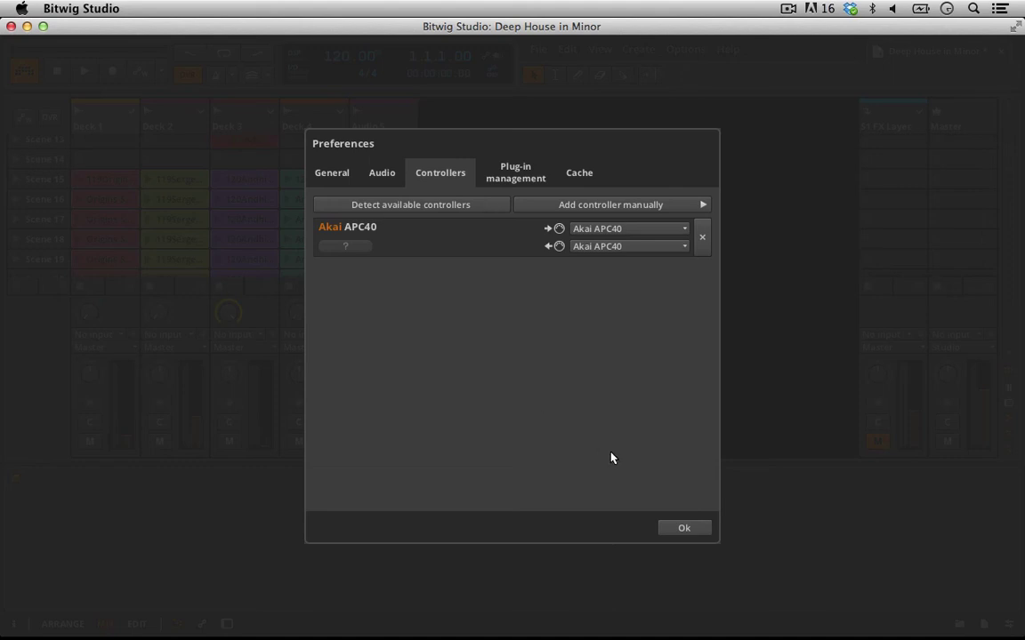
left_click(683, 528)
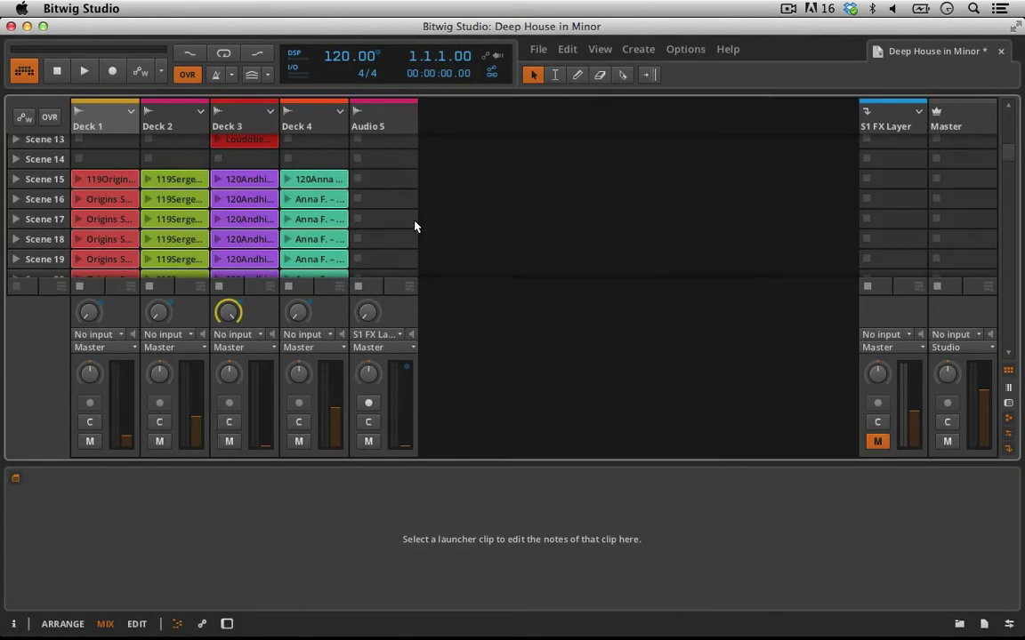
scroll(414, 226, "up", 6)
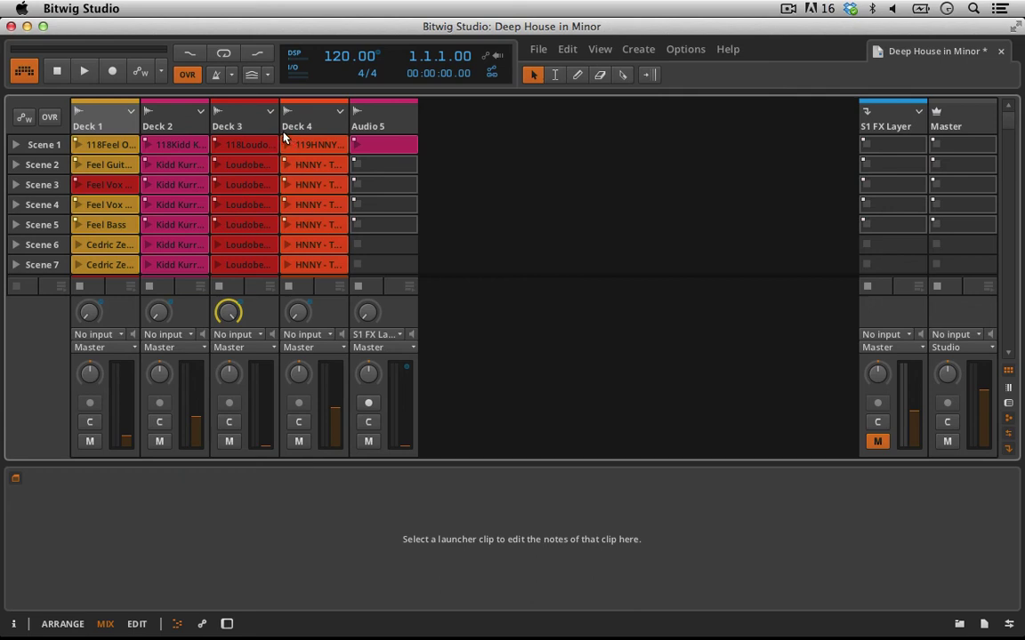
scroll(245, 164, "down", 1)
scroll(244, 164, "up", 1)
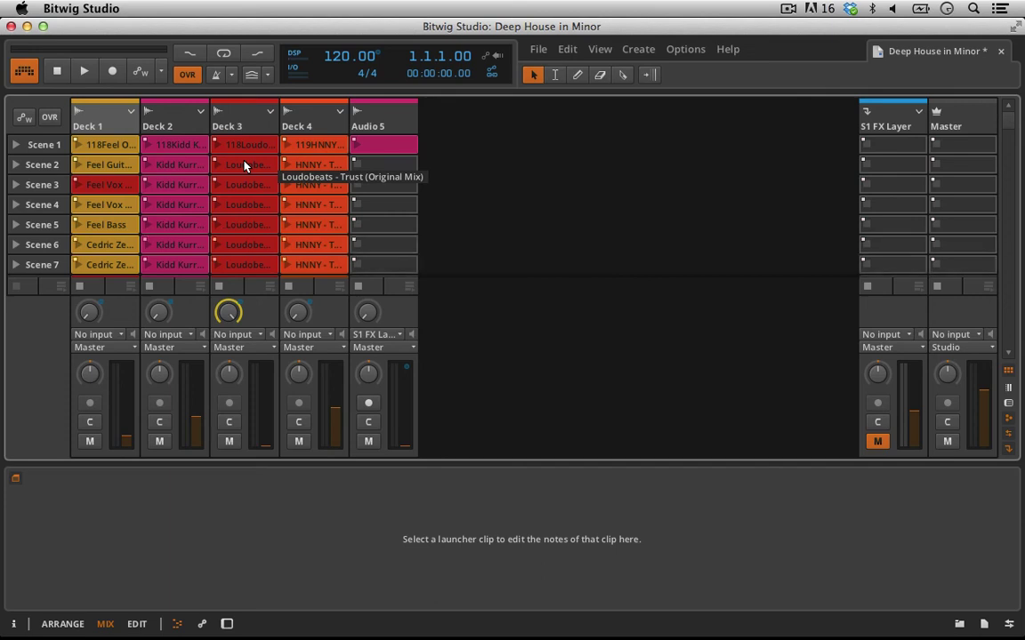
scroll(243, 165, "down", 5)
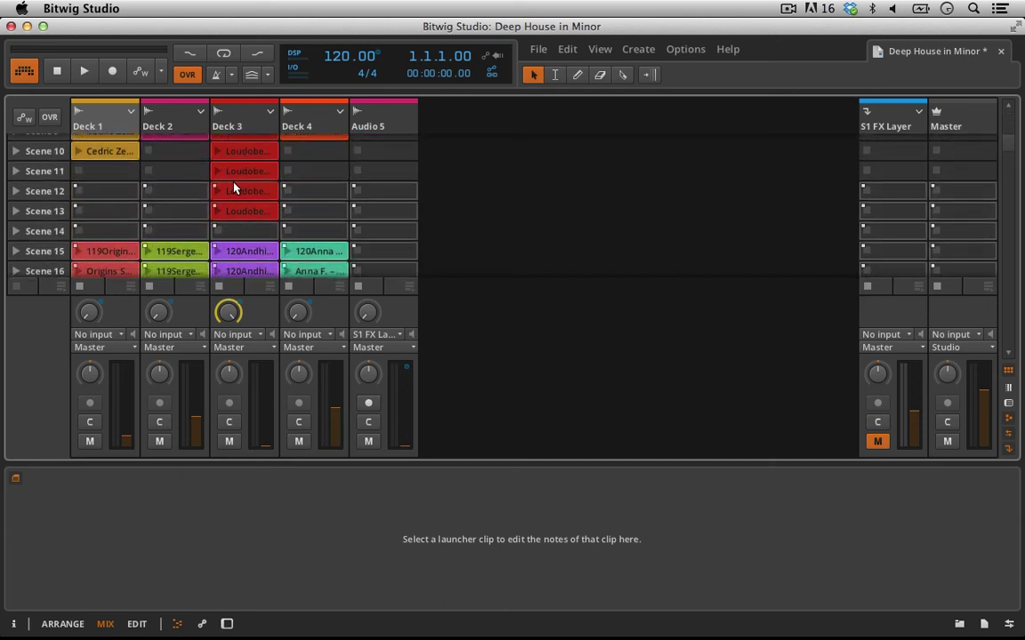
scroll(234, 188, "down", 5)
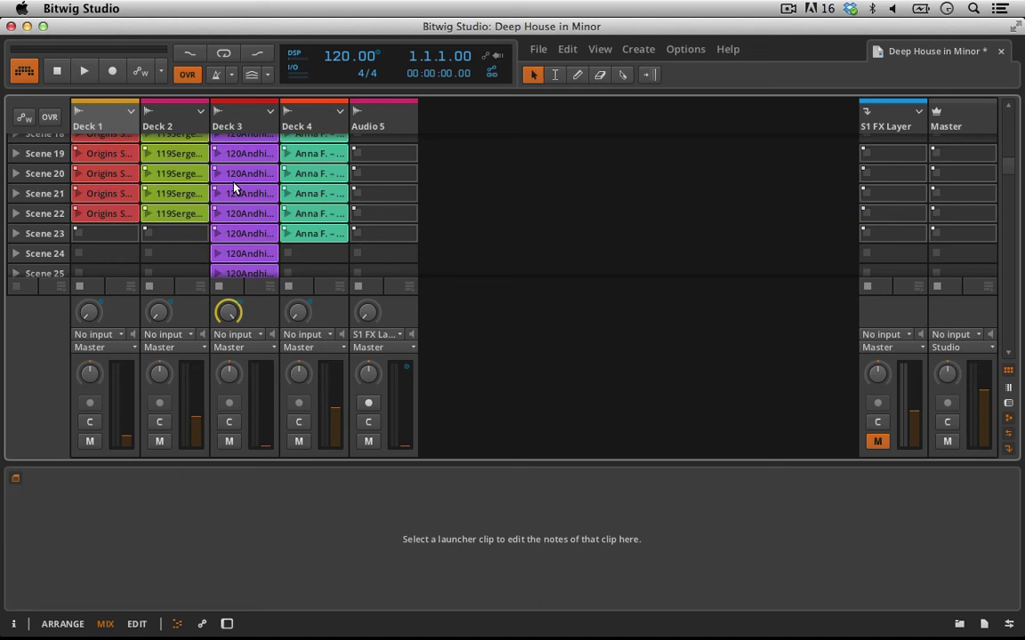